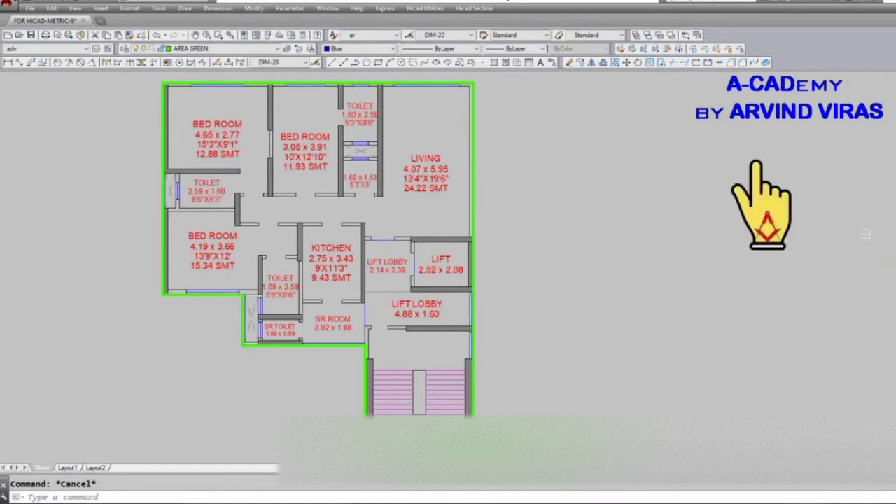
# - Set up the Carpet Area calculation with text style ar, title CA, prefix AREA = and suffix SQ.MT. enabled
pyautogui.click(425, 8)
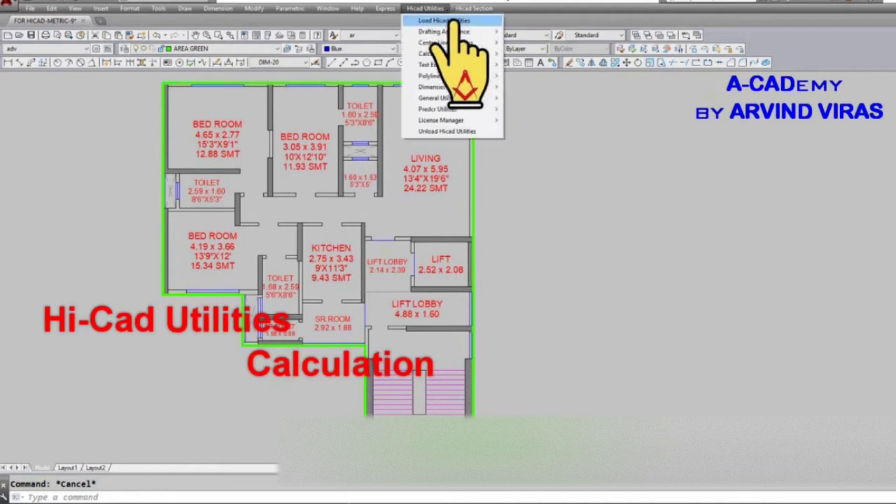
pyautogui.moveTo(455, 53)
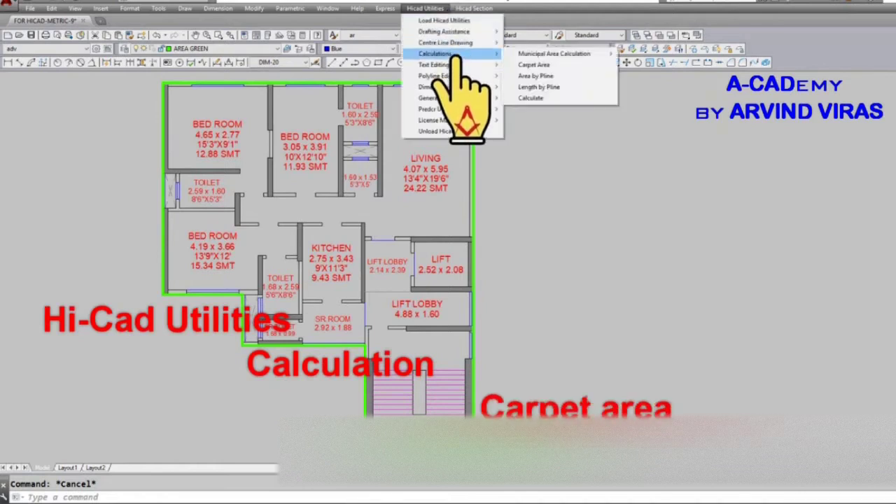
pyautogui.click(553, 64)
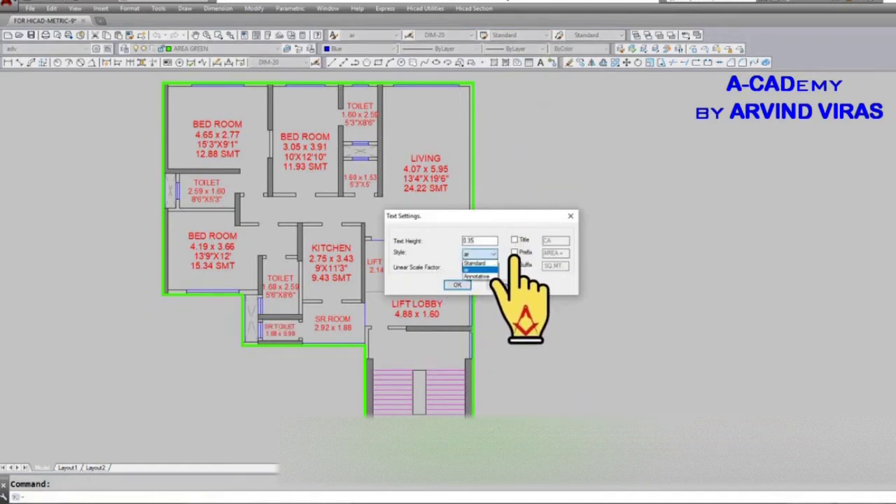
pyautogui.click(491, 270)
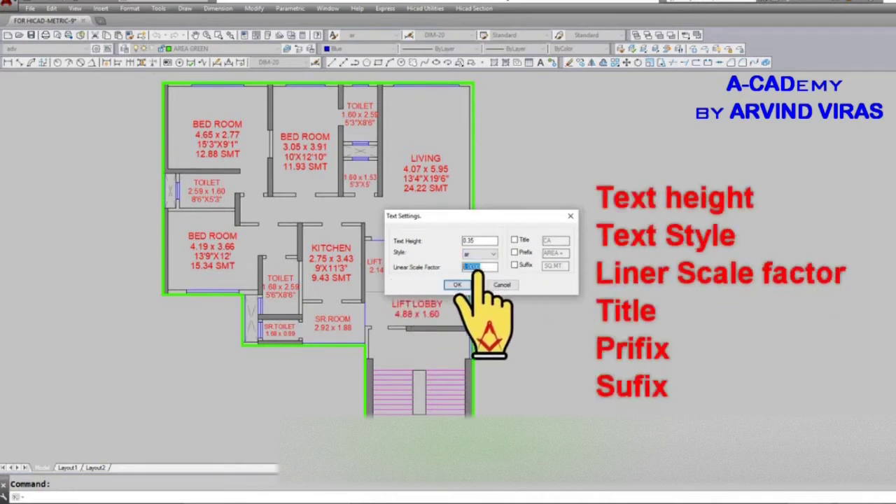
pyautogui.click(516, 239)
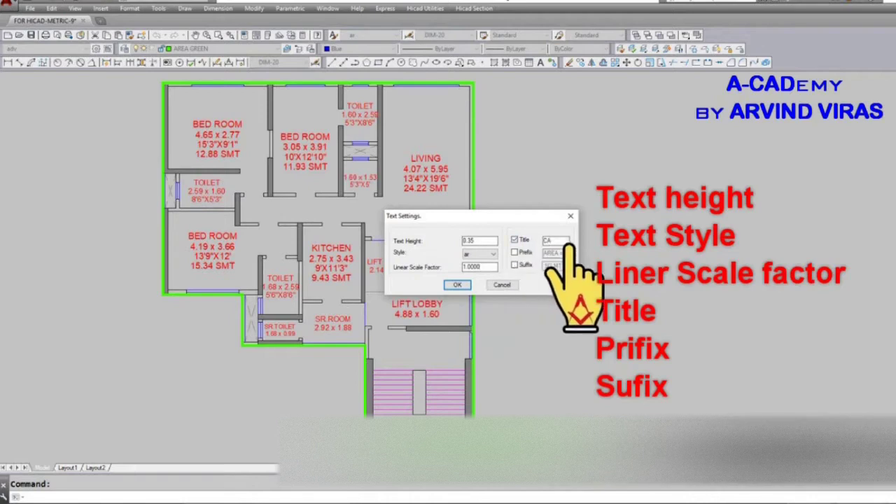
pyautogui.click(557, 241)
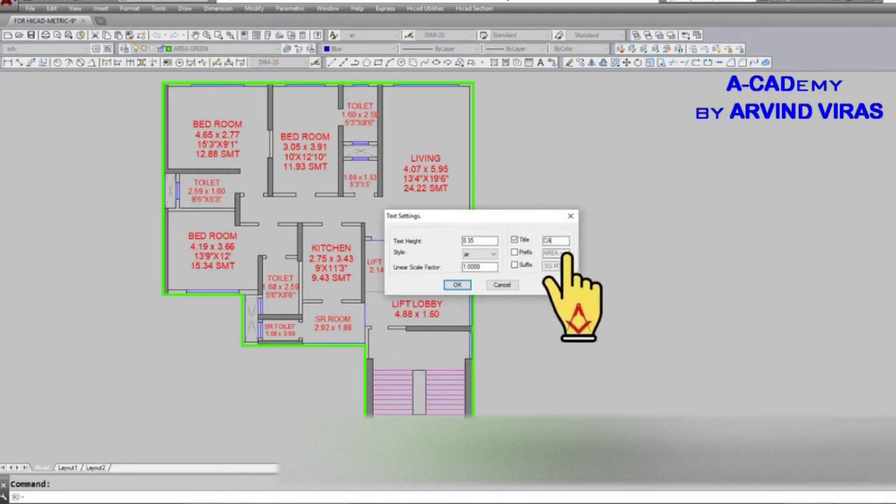
pyautogui.press('Tab')
pyautogui.press('space')
pyautogui.press('Tab')
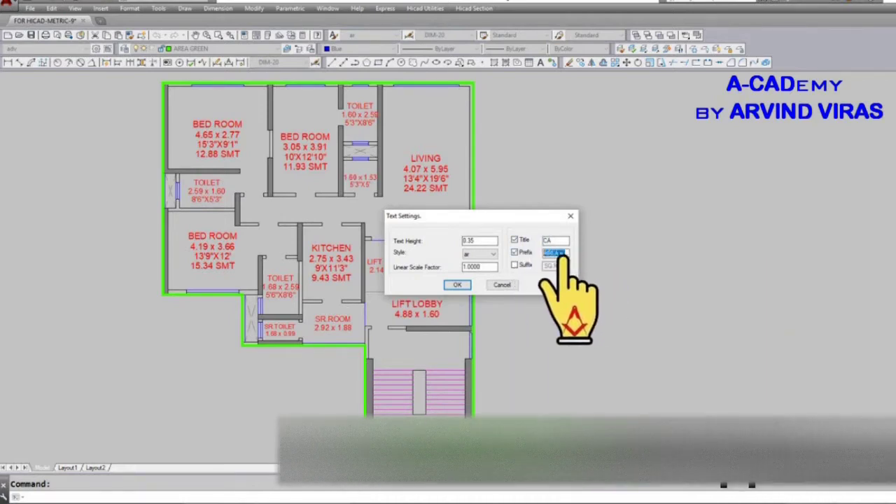
pyautogui.press('Tab')
pyautogui.press('space')
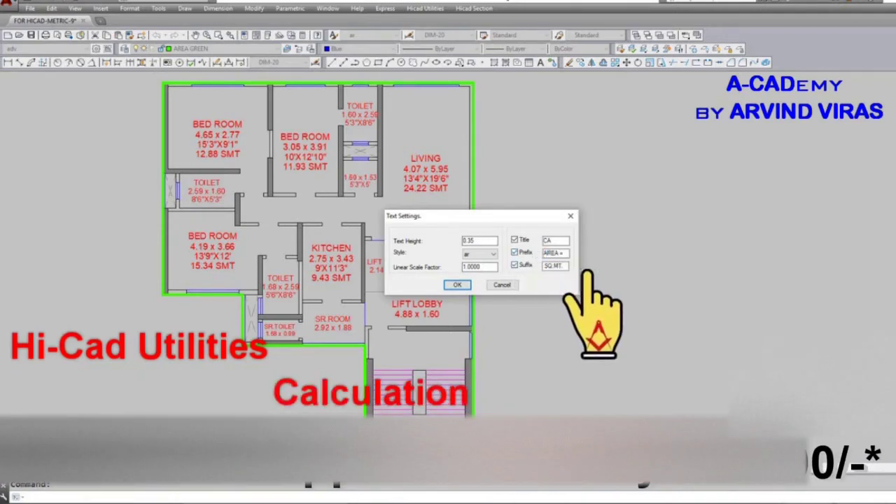
# - Apply the text settings and place the flat's carpet area label in the passage above the kitchen
pyautogui.click(457, 285)
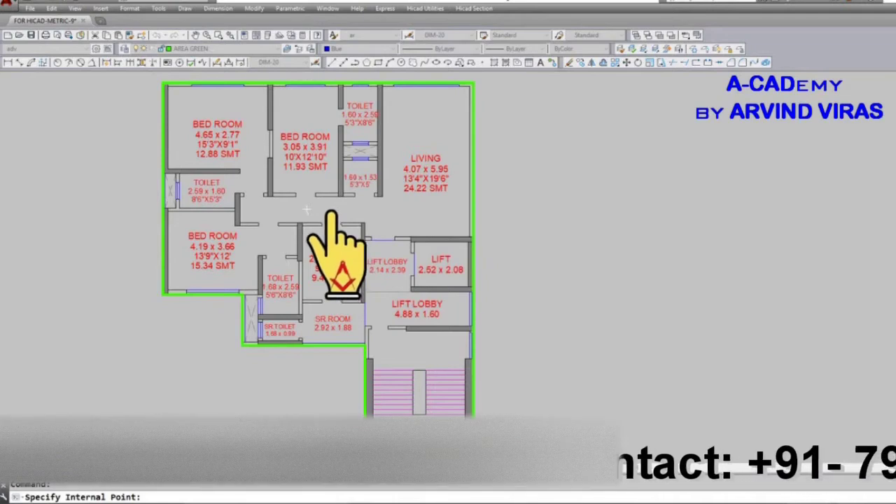
pyautogui.click(306, 209)
pyautogui.press('Escape')
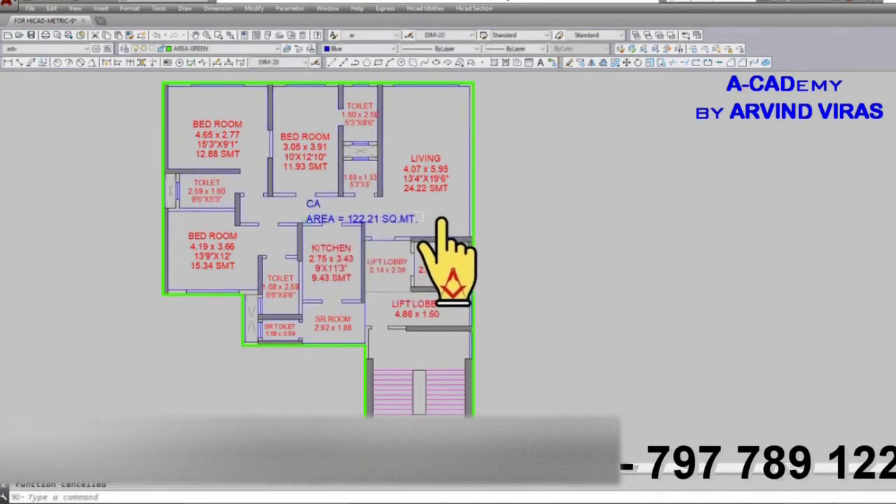
pyautogui.press('Escape')
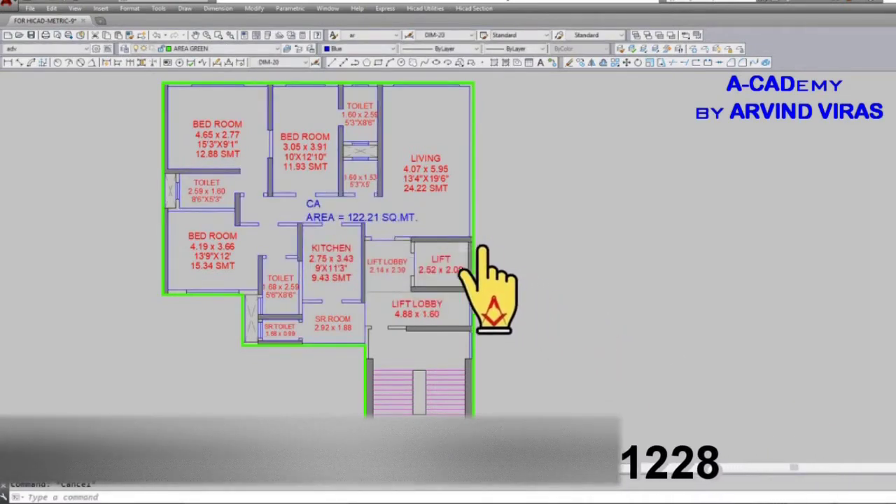
pyautogui.click(482, 249)
pyautogui.press('Escape')
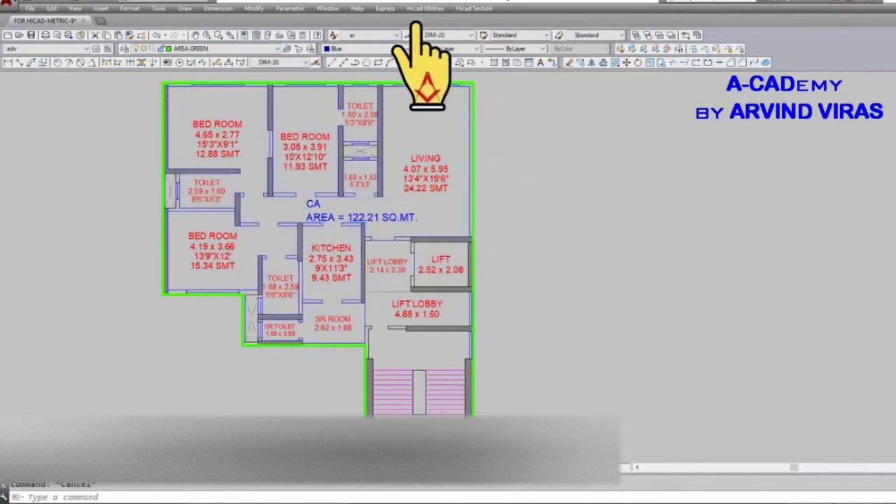
# - Set up the Area by Pline calculation with title B.U.A., the prefix disabled and suffix SQ.MT
pyautogui.click(431, 8)
pyautogui.moveTo(455, 31)
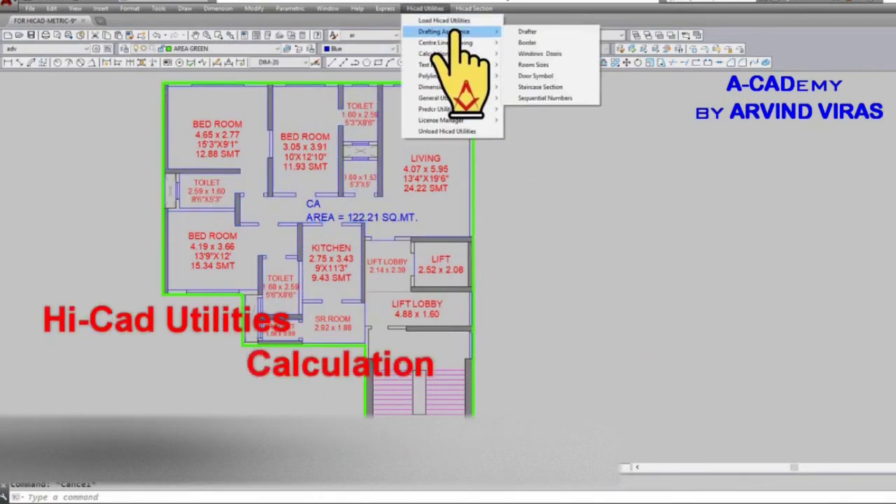
pyautogui.moveTo(448, 54)
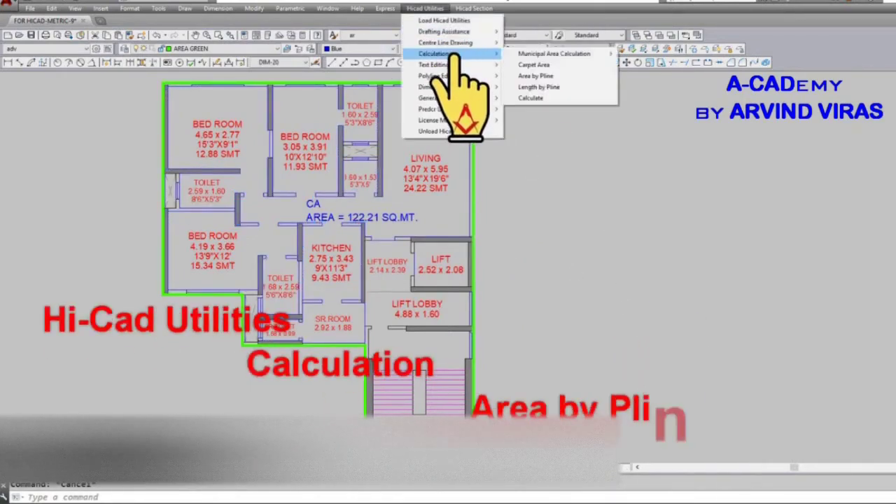
pyautogui.click(556, 77)
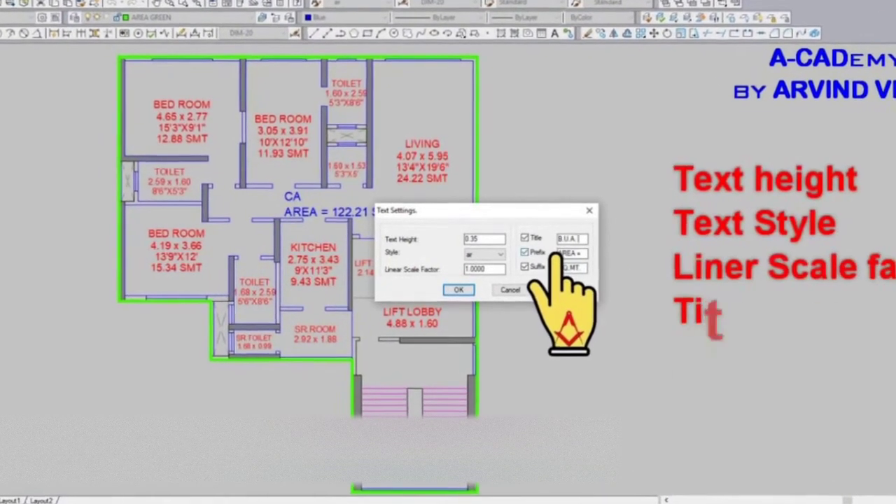
pyautogui.hotkey('alt', 'p')
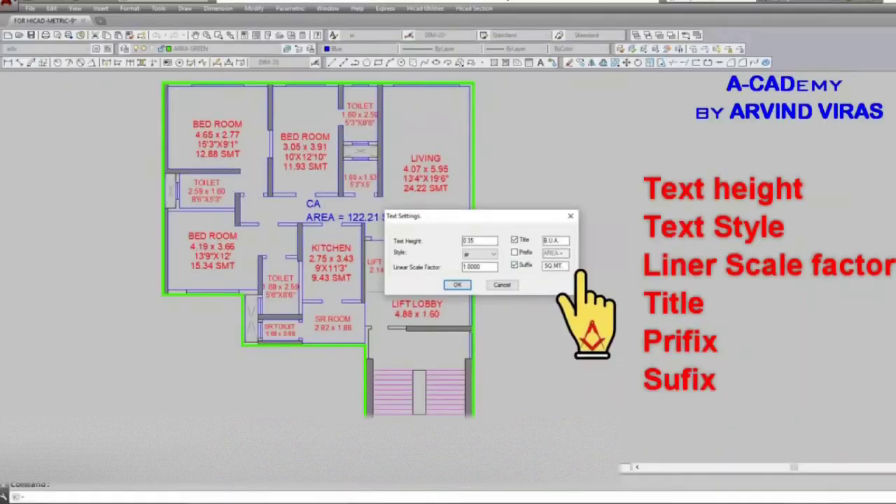
# - Place the outer green polyline's area label below the plan and check the area against the polyline's LIST data
pyautogui.click(459, 285)
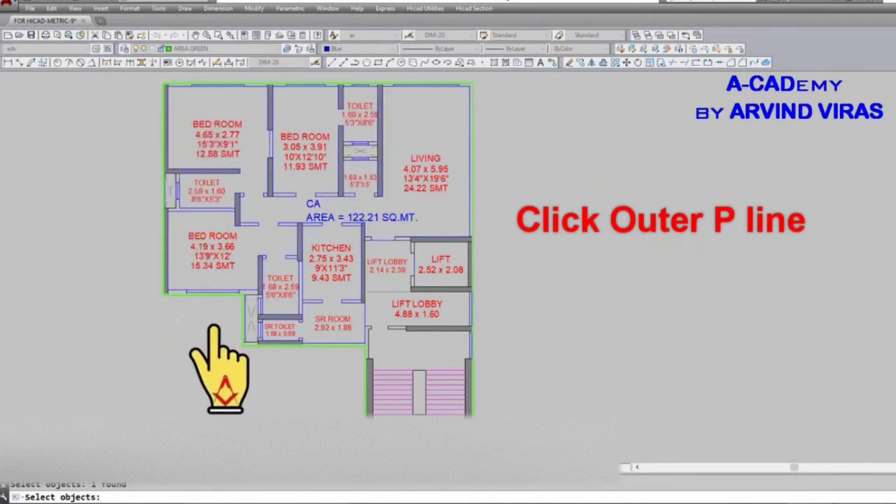
pyautogui.press('Return')
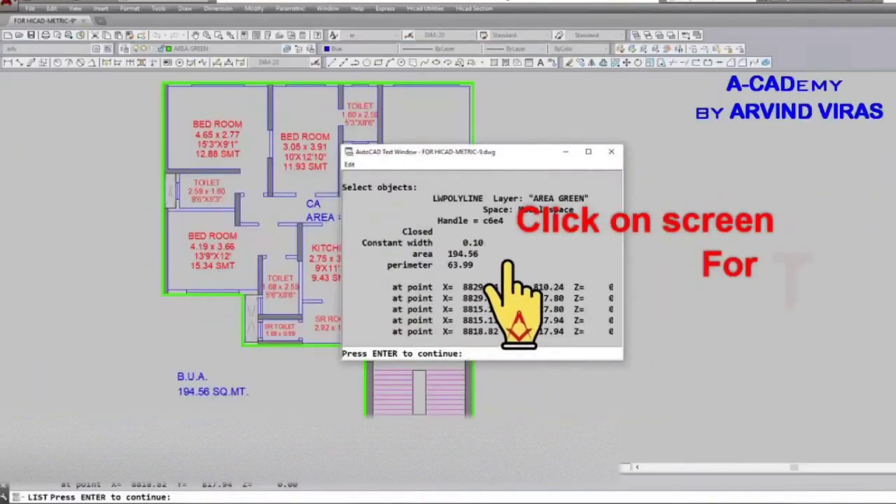
pyautogui.doubleClick(462, 254)
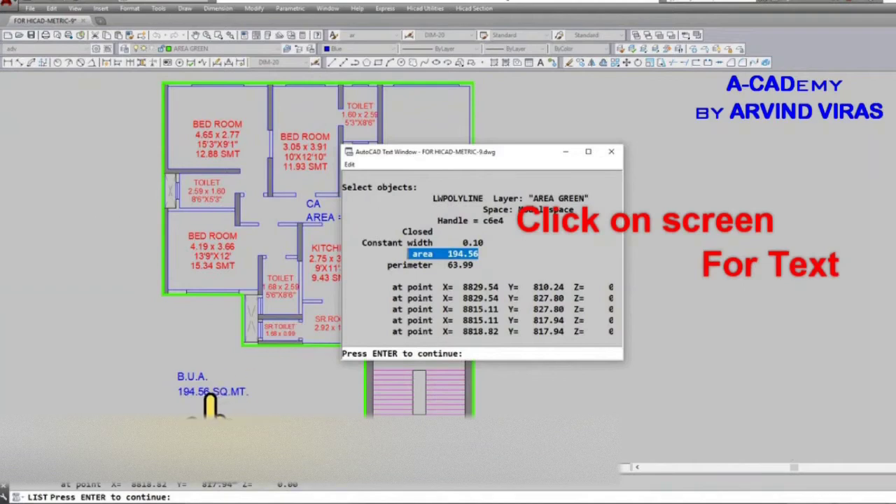
pyautogui.press('Escape')
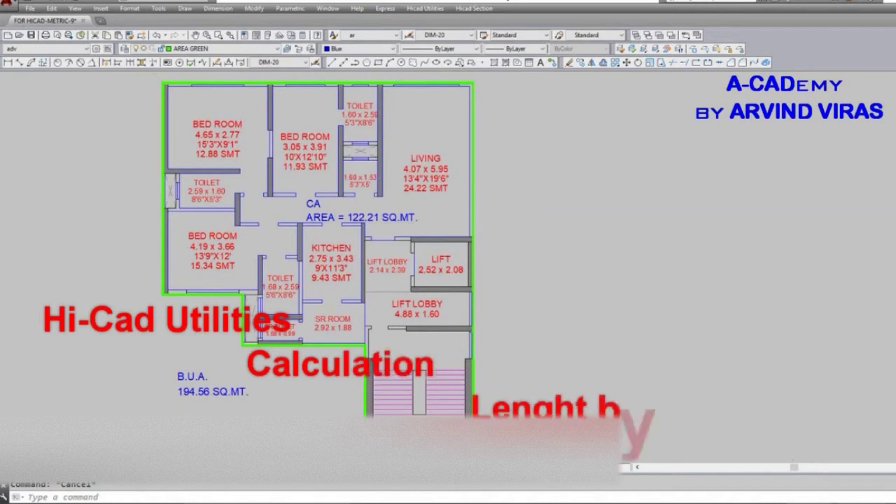
# - Label the outer green polyline's length below the B.U.A. text using Length by Pline with only the suffix RMT. enabled
pyautogui.click(446, 9)
pyautogui.moveTo(458, 56)
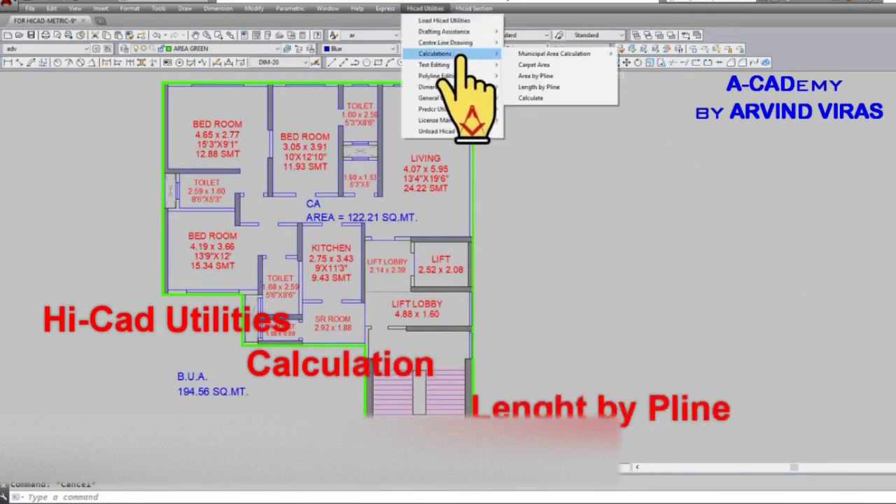
pyautogui.click(566, 88)
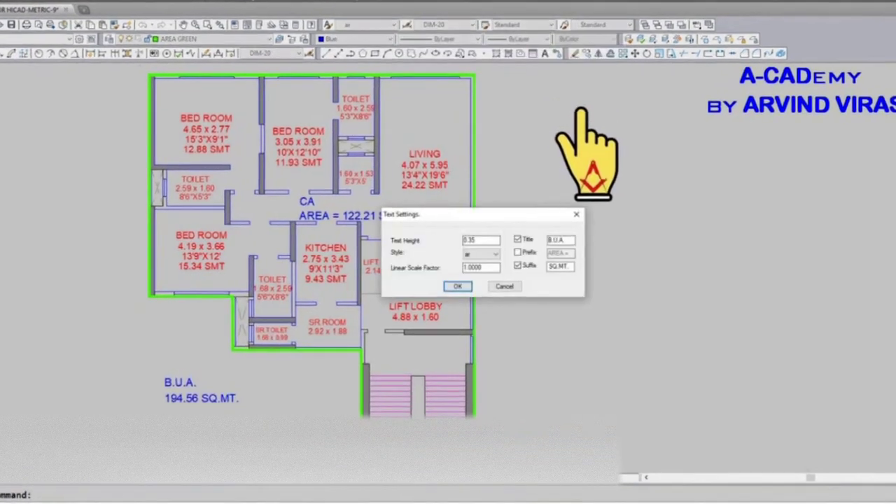
pyautogui.click(521, 238)
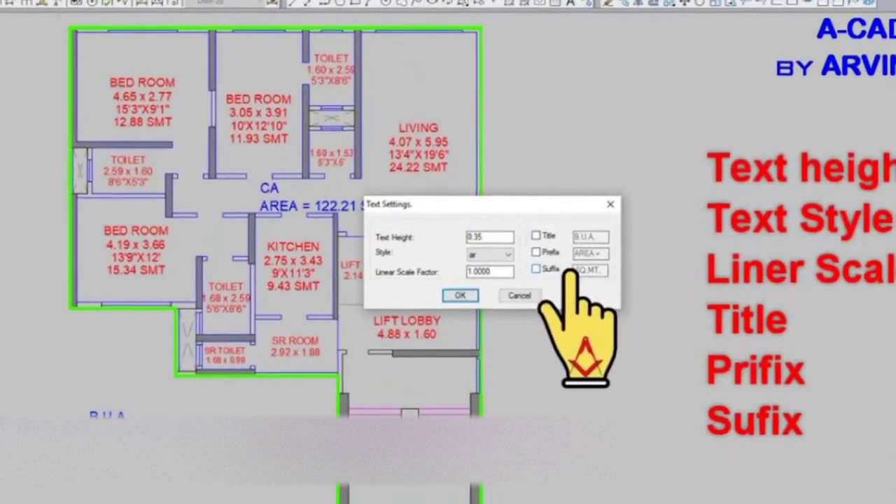
pyautogui.doubleClick(600, 271)
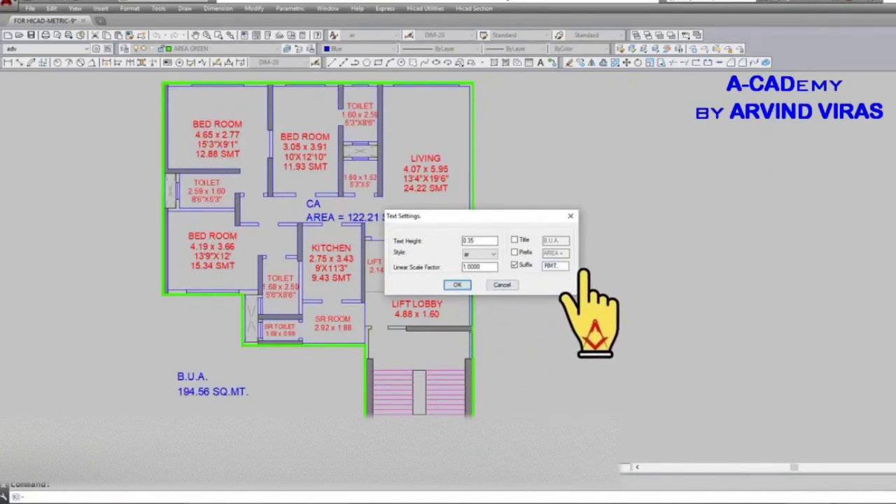
pyautogui.click(458, 285)
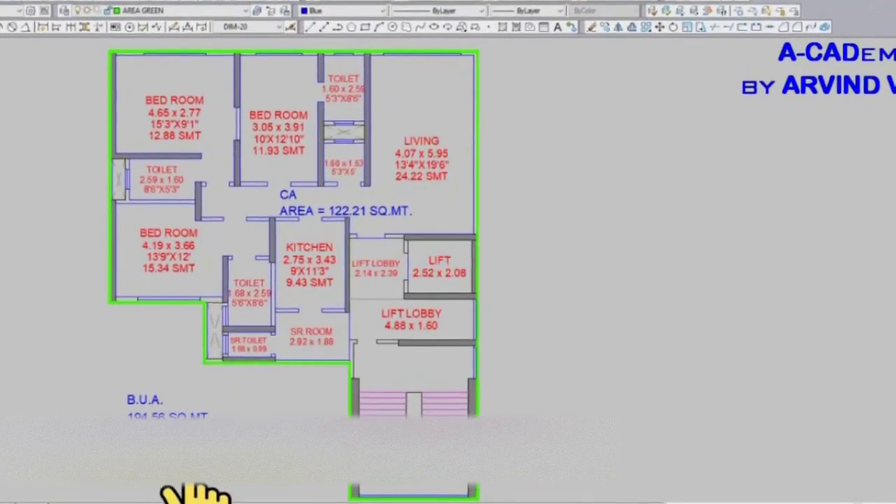
# - List the outer green polyline's data and check its perimeter against the length label
pyautogui.write('LI')
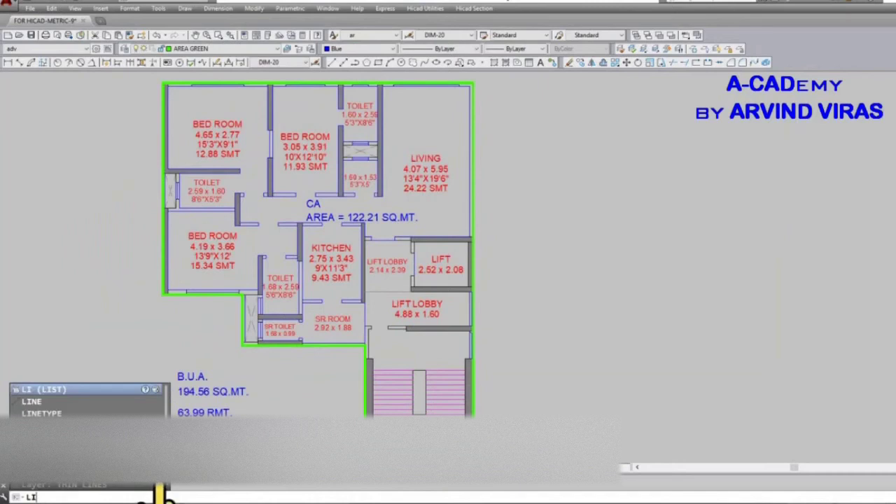
pyautogui.press('Escape')
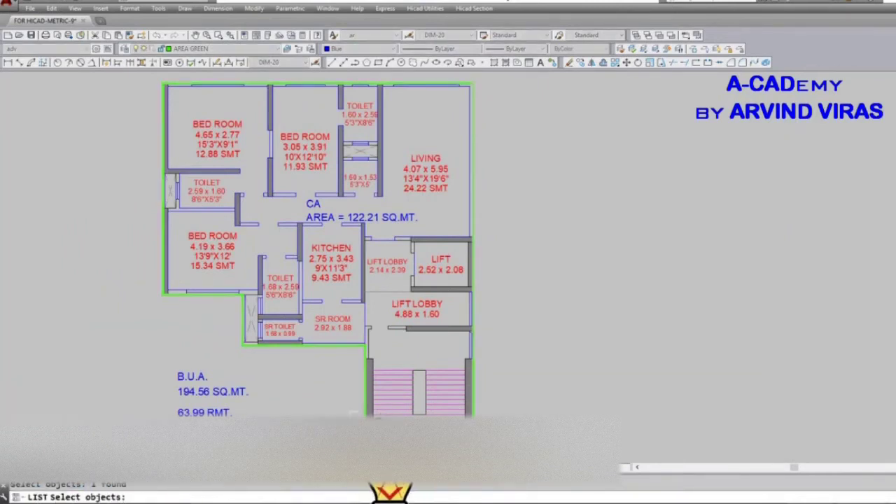
pyautogui.click(473, 330)
pyautogui.press('Return')
pyautogui.moveTo(474, 265); pyautogui.dragTo(378, 265)
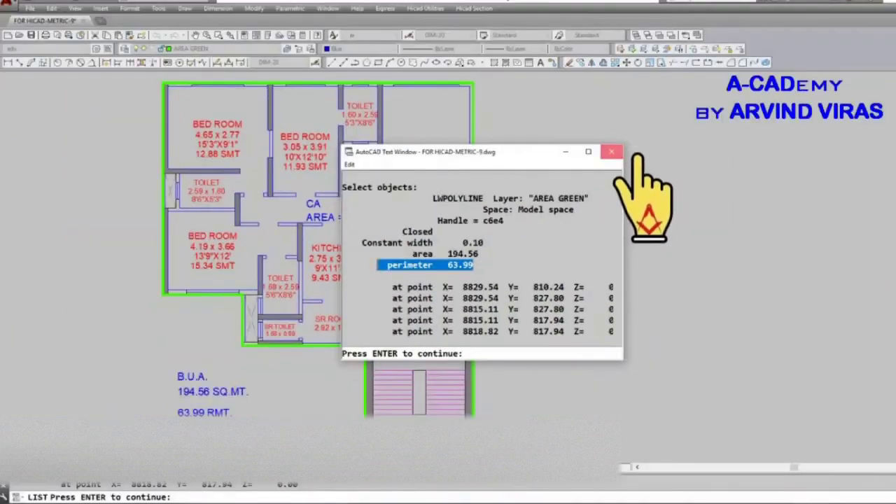
pyautogui.click(651, 126)
pyautogui.press('Return')
# - Replace the four answers and the total in the sample calculation table with the first figure's value of 100
pyautogui.write('E')
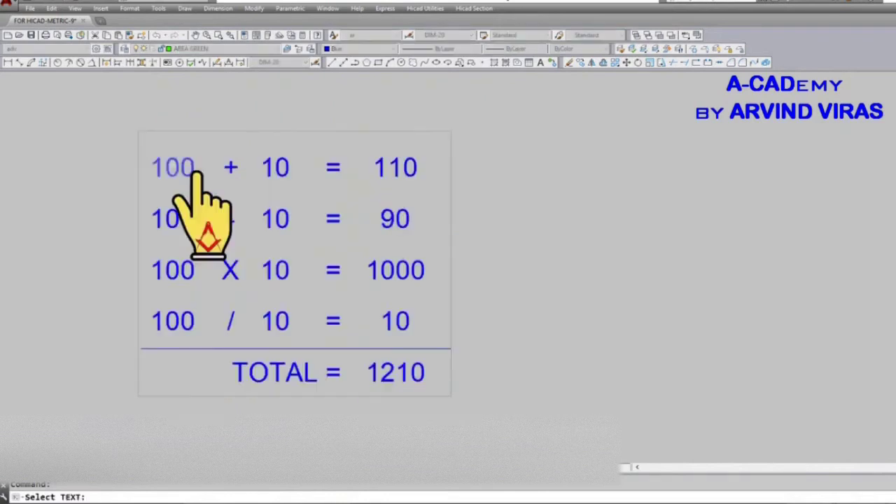
pyautogui.click(194, 166)
pyautogui.click(417, 218)
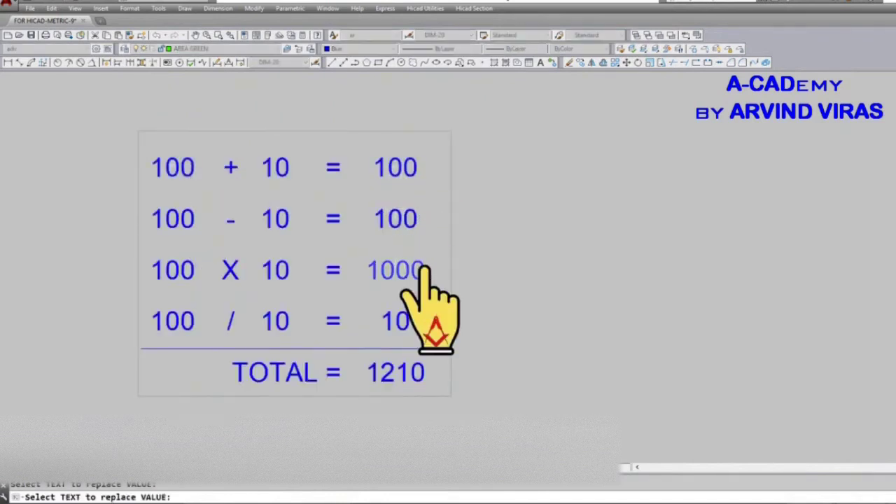
pyautogui.click(420, 272)
pyautogui.click(418, 376)
pyautogui.press('Escape')
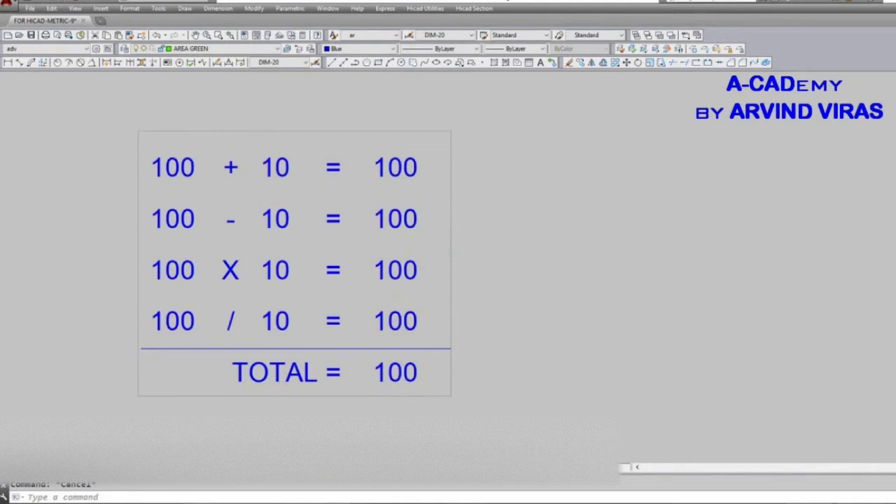
# - Calculate the sum of the first row's figures, 100 and 10, using Add with Selected Figures and Change Answer, and update its answer
pyautogui.click(448, 8)
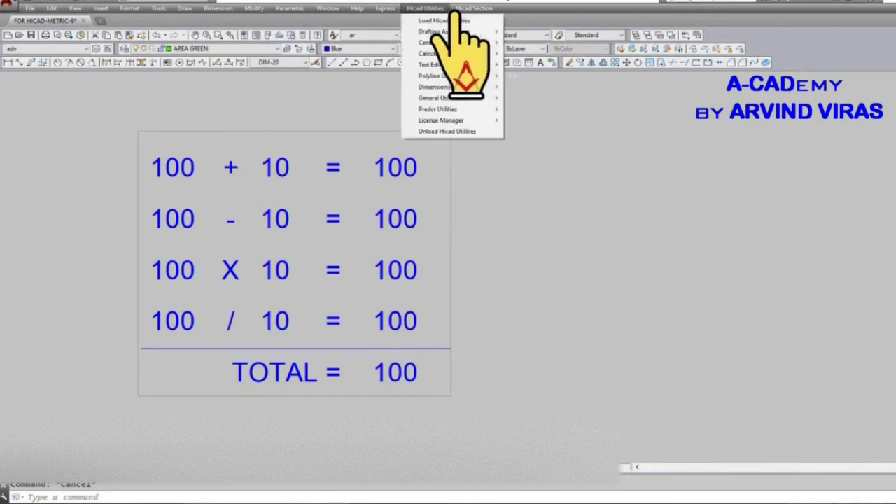
pyautogui.moveTo(458, 55)
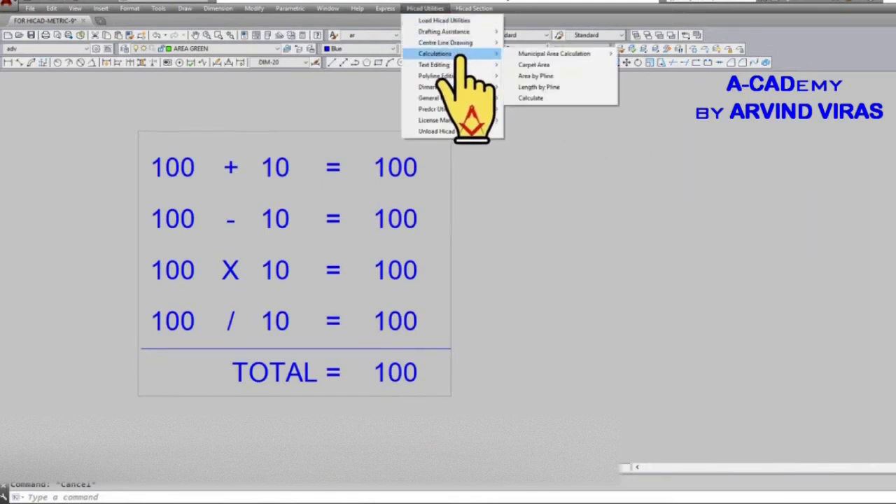
pyautogui.click(554, 99)
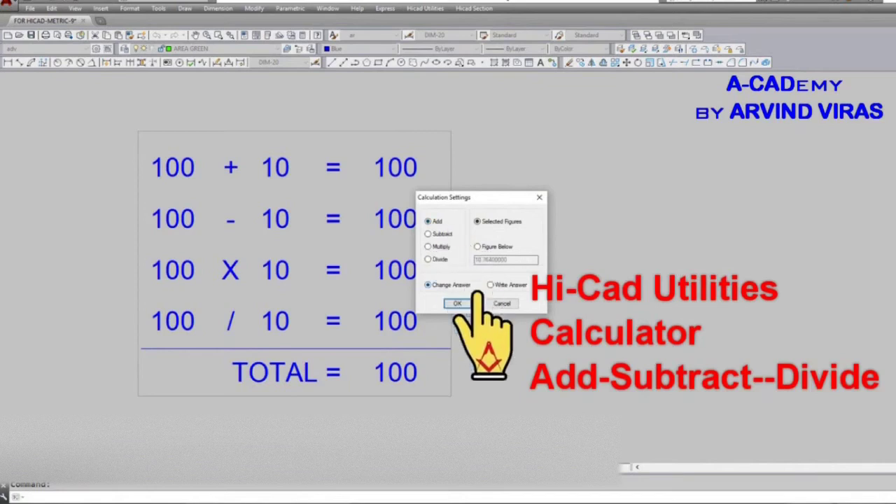
pyautogui.moveTo(536, 198); pyautogui.dragTo(629, 195)
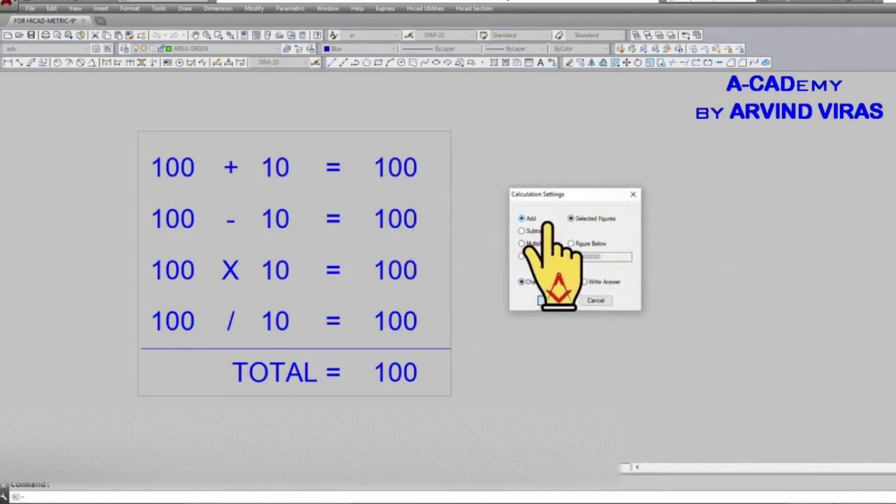
pyautogui.click(556, 300)
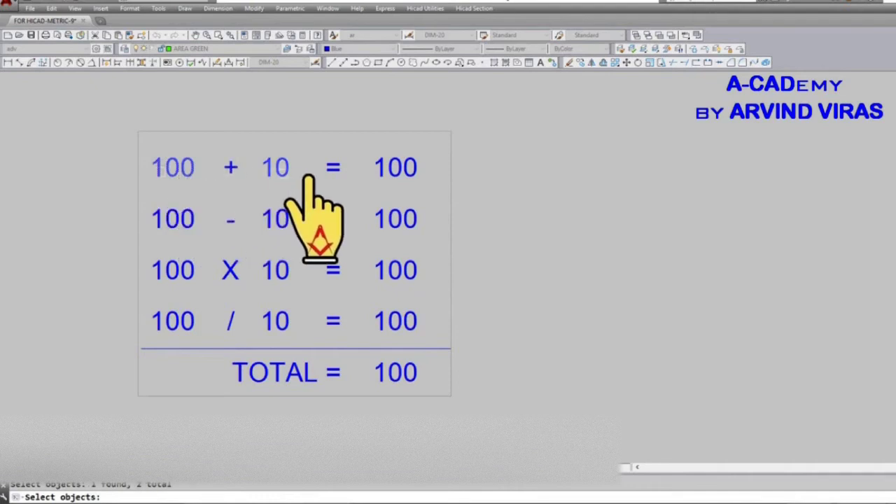
pyautogui.press('Return')
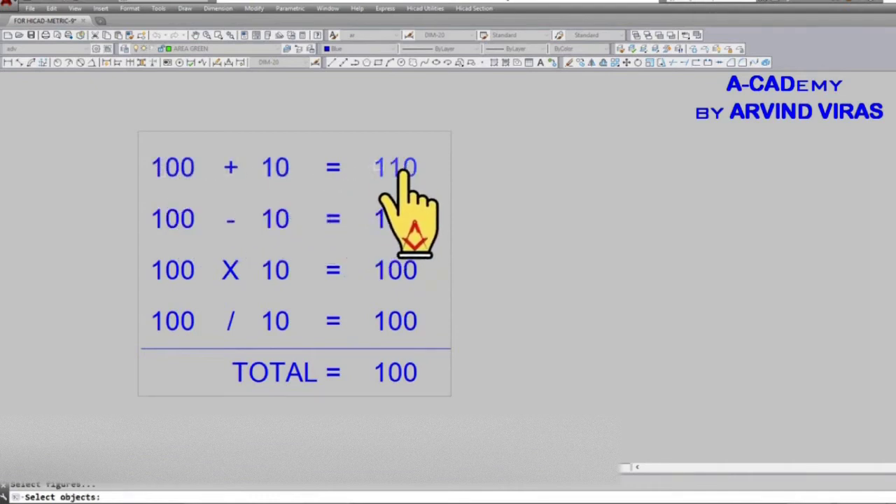
pyautogui.click(420, 174)
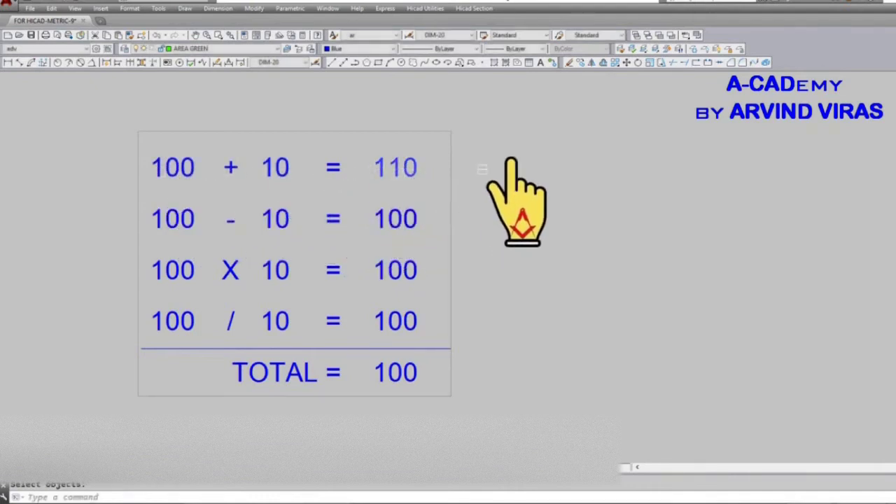
# - Subtract the second row's 10 from its 100 with the Hicad Calculate tool and replace that row's answer
pyautogui.click(448, 8)
pyautogui.moveTo(465, 54)
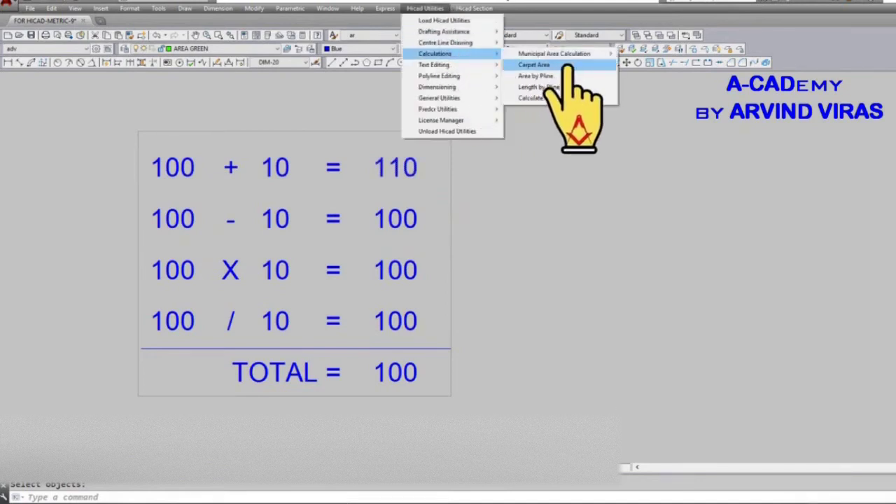
pyautogui.click(554, 99)
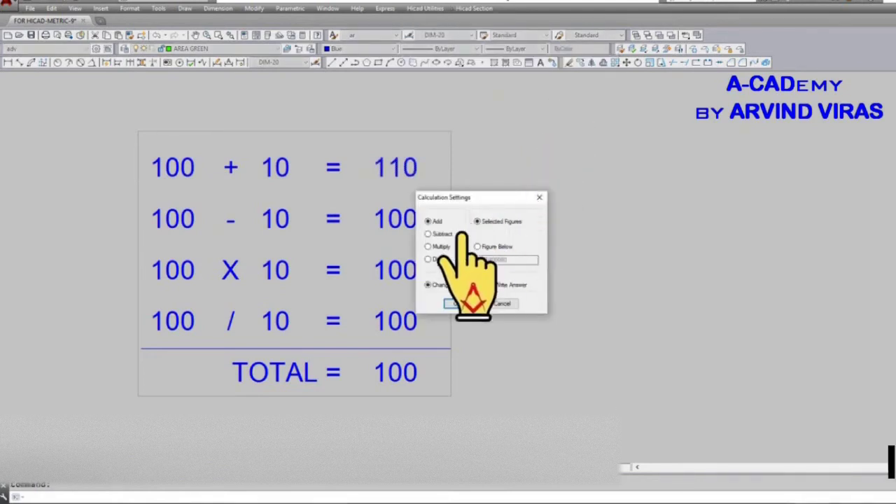
pyautogui.click(455, 235)
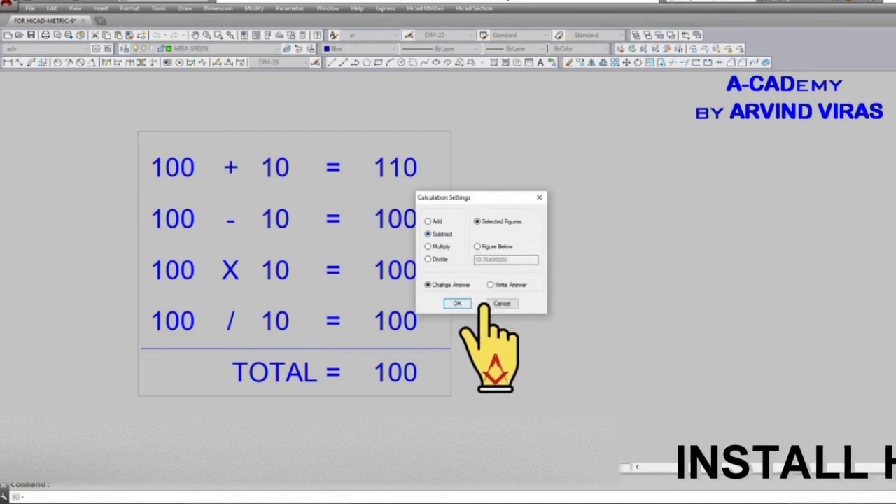
pyautogui.click(457, 304)
pyautogui.click(191, 227)
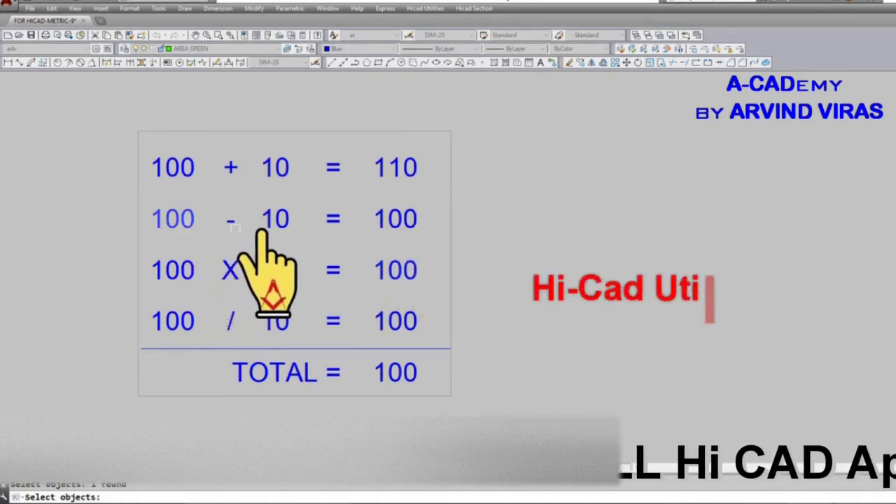
pyautogui.click(309, 228)
pyautogui.press('Return')
pyautogui.click(414, 225)
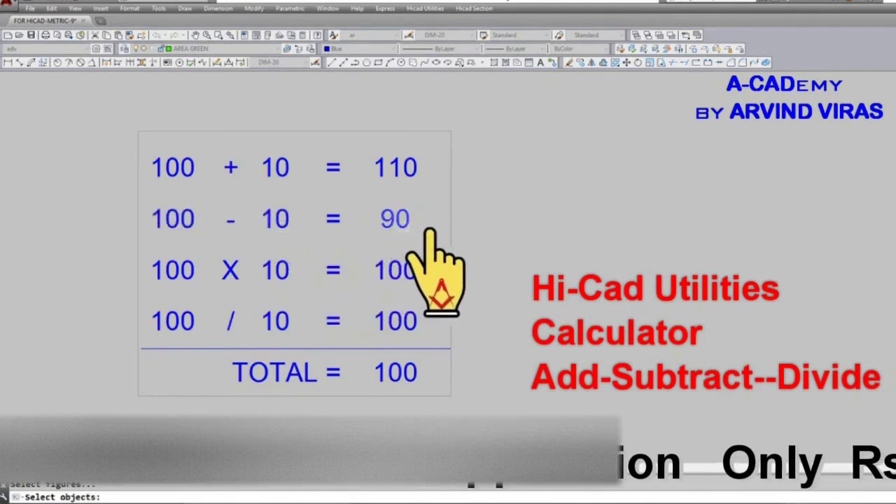
# - Multiply the third row's figures, 100 and 10, with the Calculate tool and replace that row's answer
pyautogui.click(435, 9)
pyautogui.moveTo(470, 53)
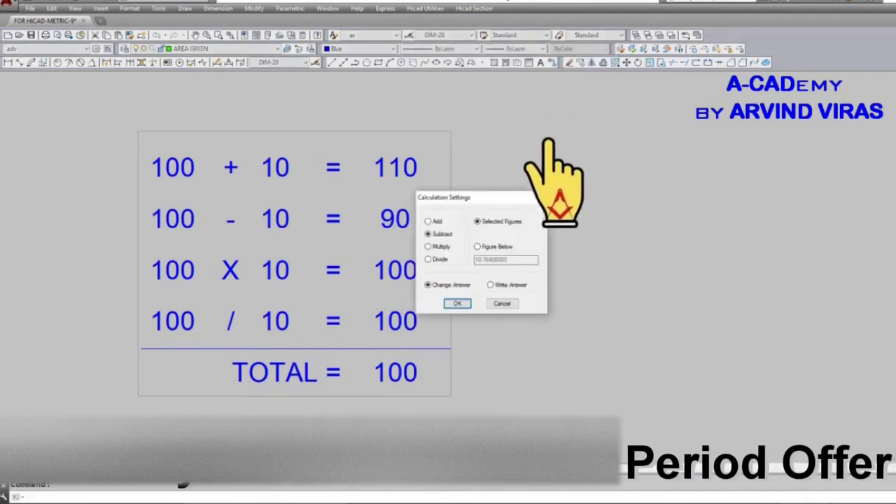
pyautogui.click(457, 247)
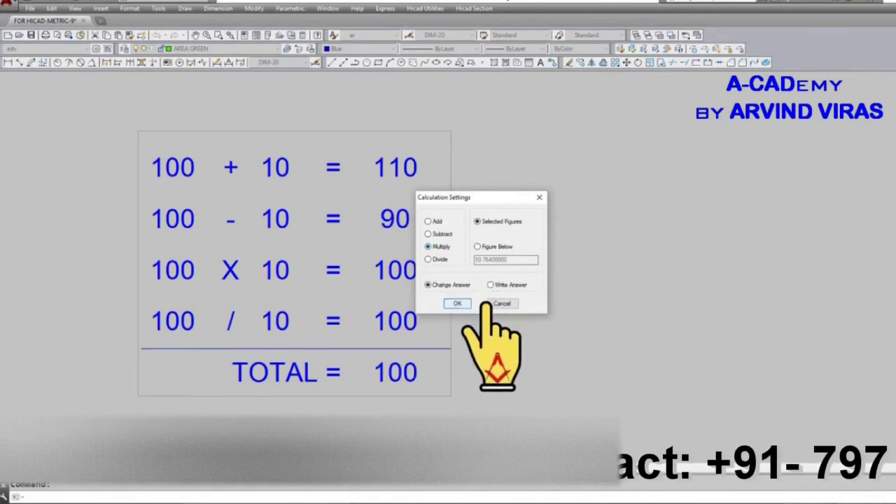
pyautogui.click(458, 303)
pyautogui.click(210, 267)
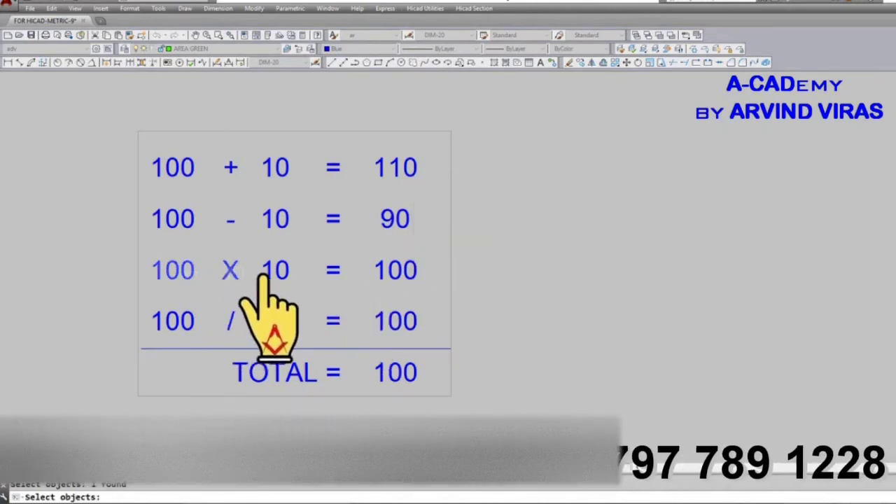
pyautogui.click(275, 272)
pyautogui.press('Return')
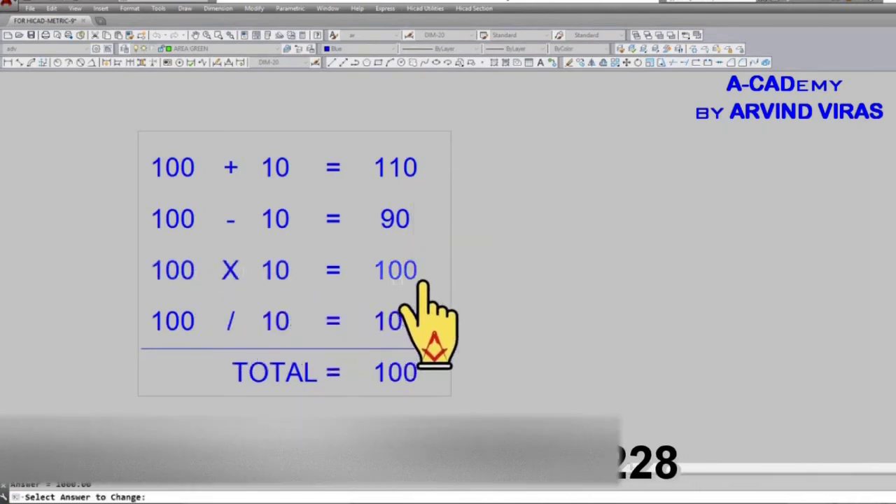
pyautogui.click(420, 281)
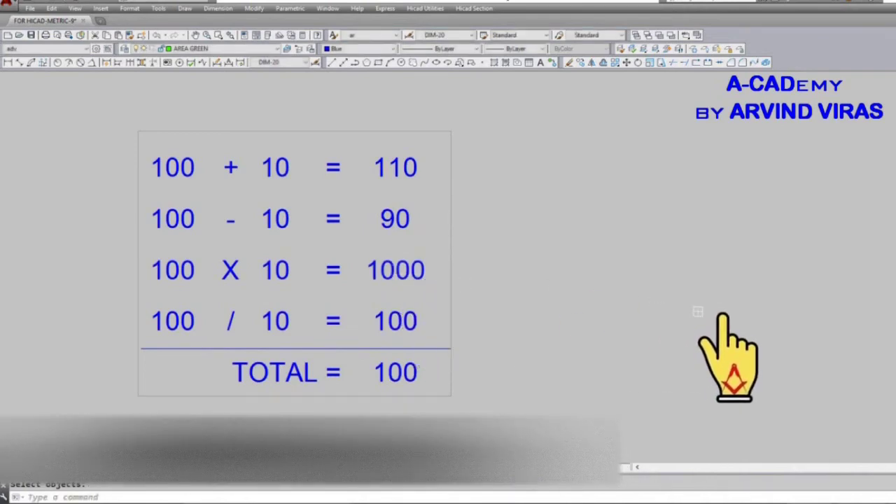
# - Divide the fourth row's 100 by its 10 with the Calculate tool and replace that row's answer
pyautogui.click(425, 8)
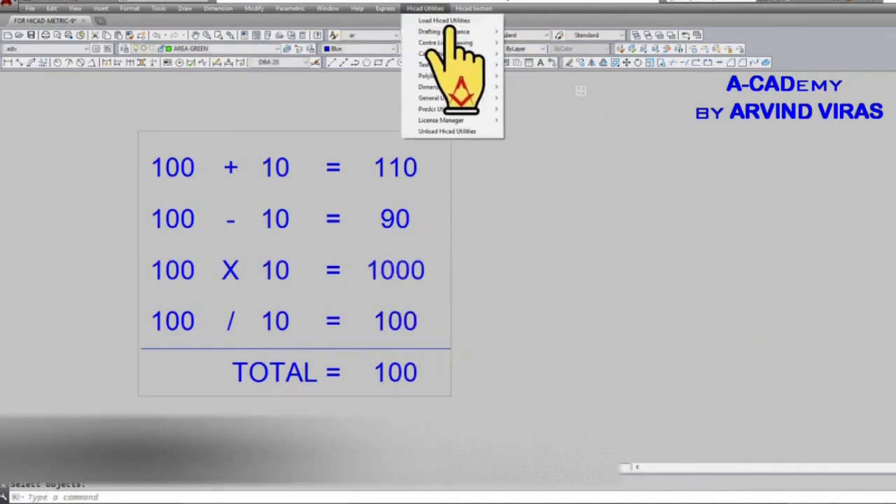
pyautogui.moveTo(499, 54)
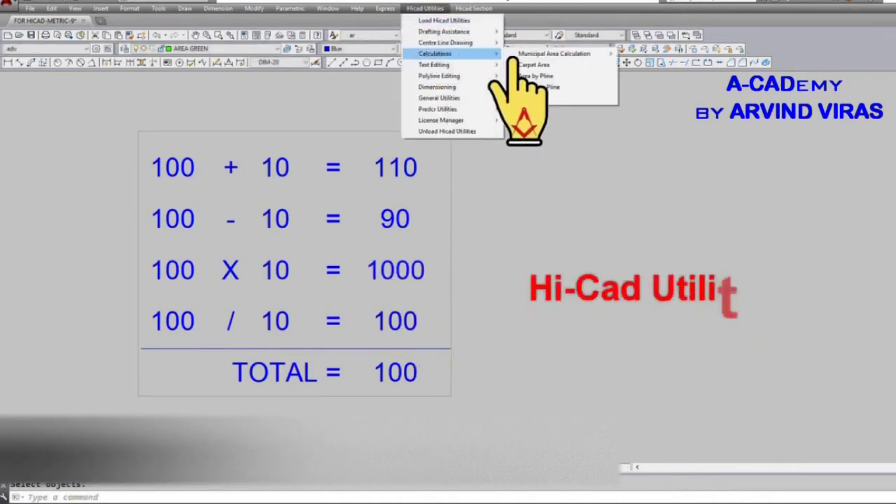
pyautogui.click(561, 98)
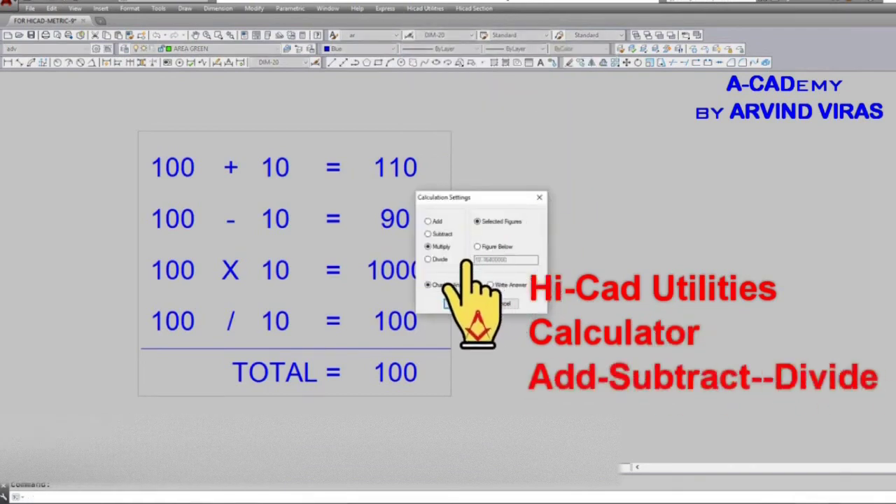
pyautogui.click(459, 304)
pyautogui.click(189, 322)
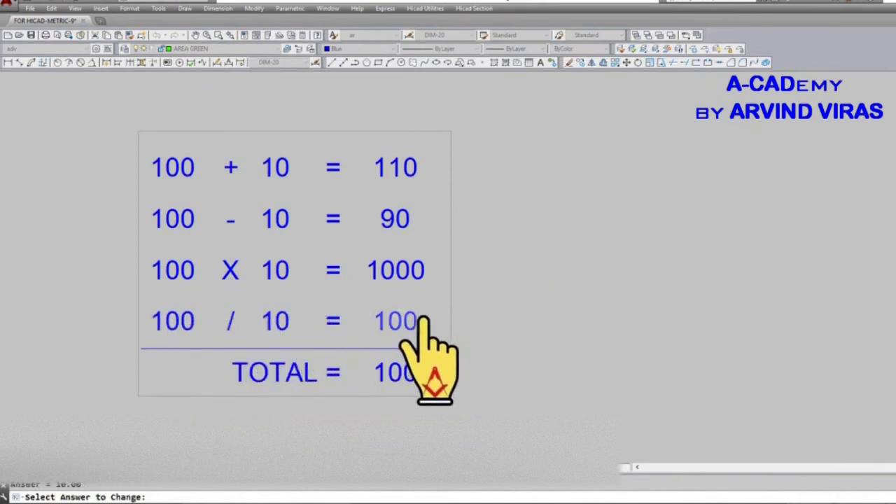
pyautogui.press('Escape')
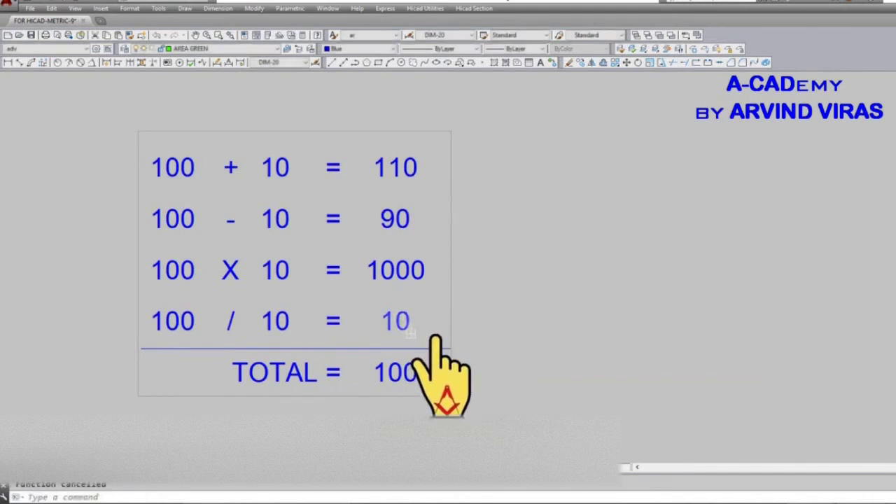
# - Add the four row answers together using Add with Selected Figures and write the sum over the existing TOTAL value
pyautogui.click(439, 8)
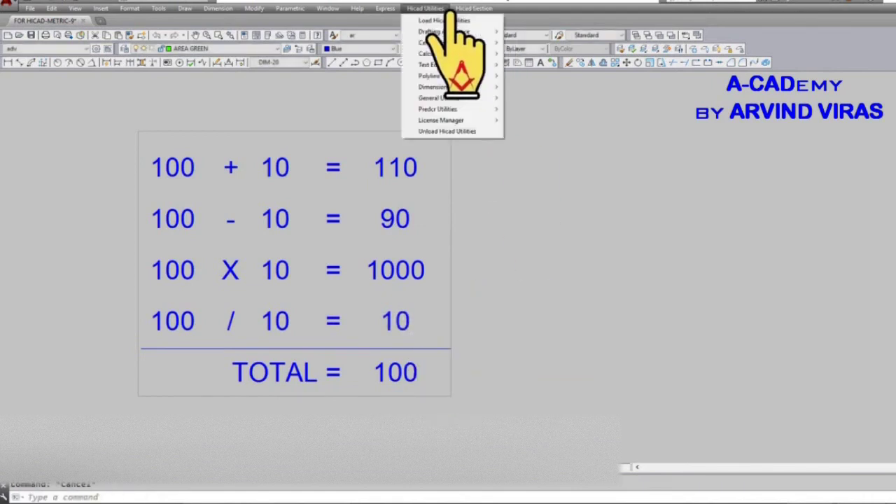
pyautogui.moveTo(458, 56)
pyautogui.click(545, 98)
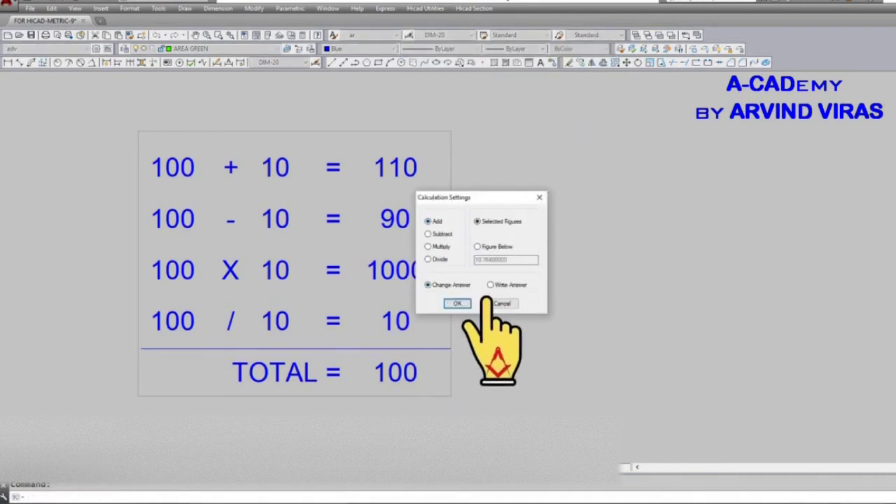
pyautogui.click(457, 303)
pyautogui.click(354, 108)
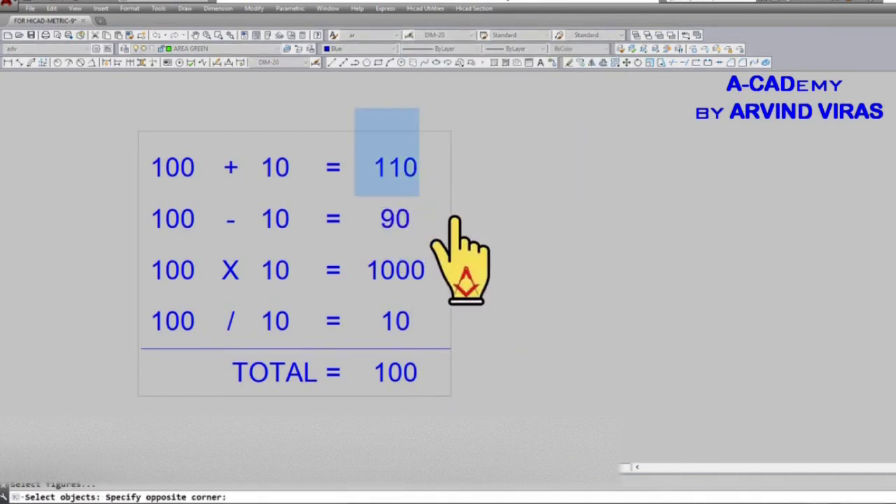
pyautogui.click(516, 361)
pyautogui.press('Return')
pyautogui.click(405, 374)
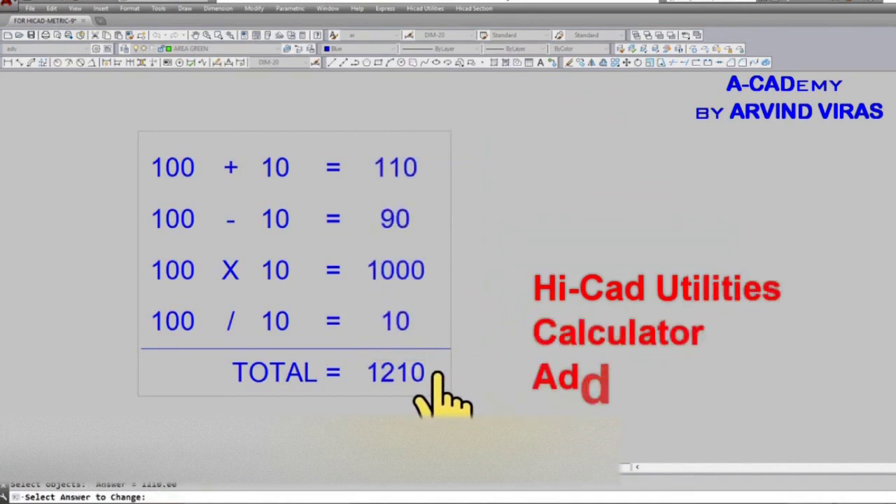
pyautogui.press('Escape')
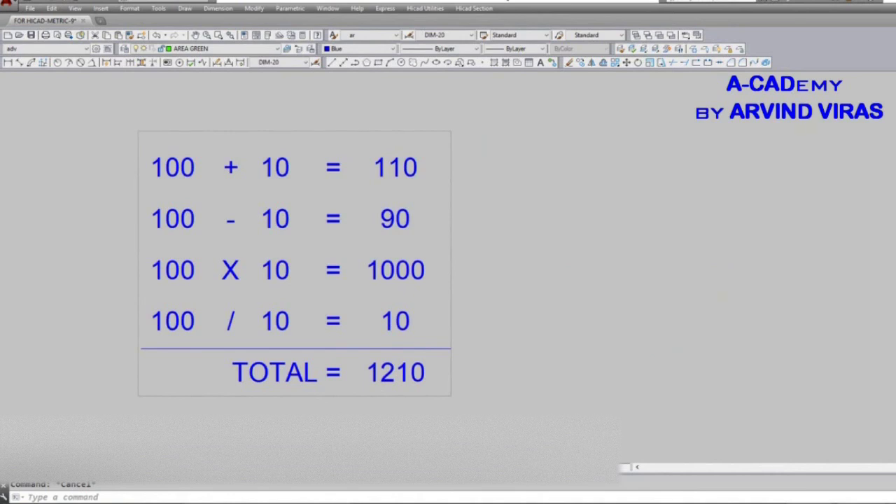
pyautogui.press('Return')
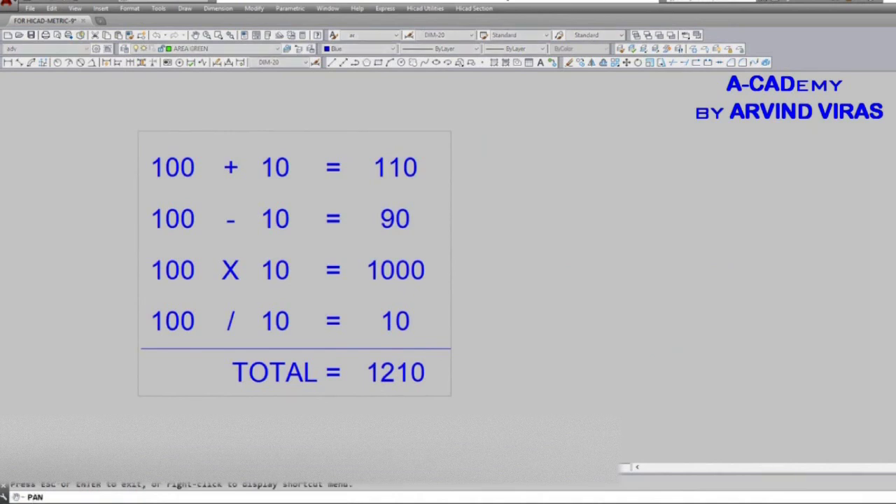